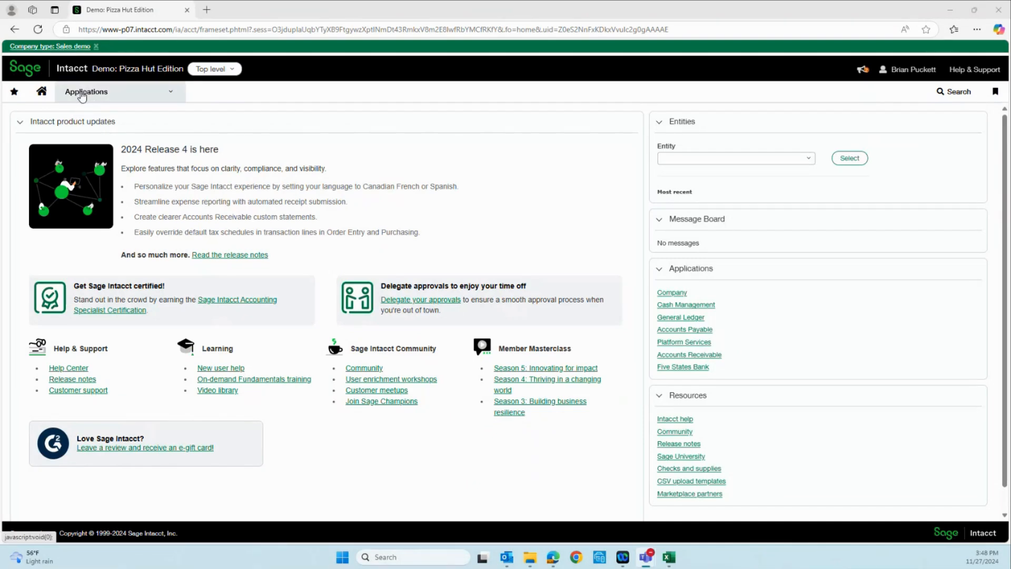
Step: Open the company subscriptions, check whether Web Services at the end of the list is enabled, and close them
{"action": "left_click", "coordinate": [81, 93]}
{"action": "left_click", "coordinate": [76, 148]}
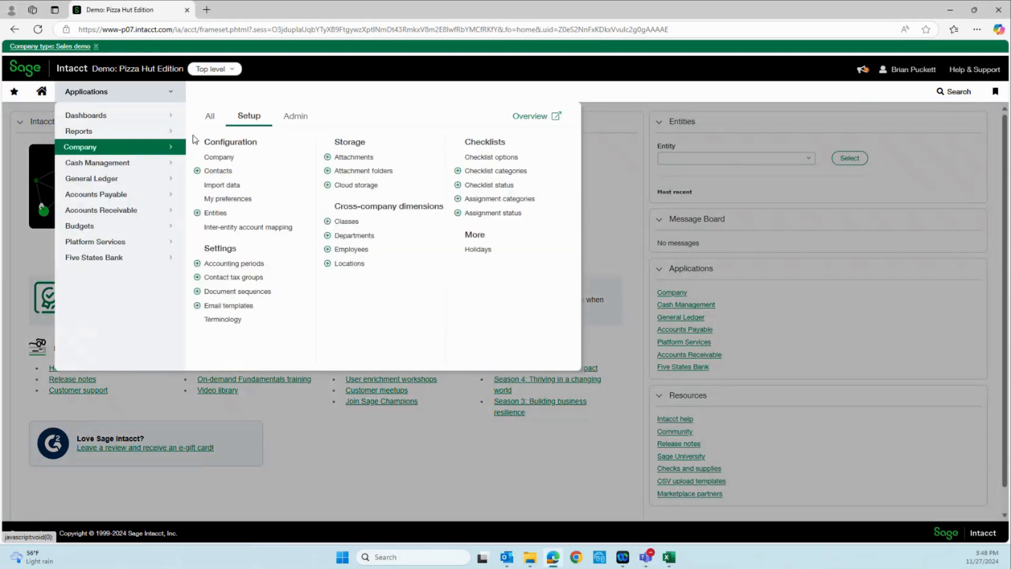
{"action": "left_click", "coordinate": [295, 116]}
{"action": "left_click", "coordinate": [237, 248]}
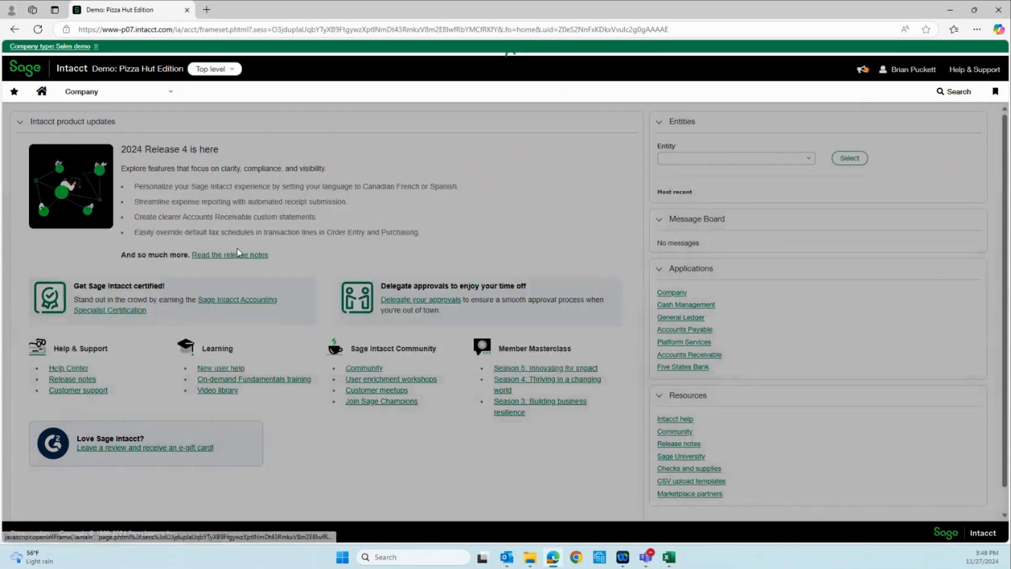
{"action": "scroll", "coordinate": [995, 263], "scroll_direction": "down", "scroll_amount": 10}
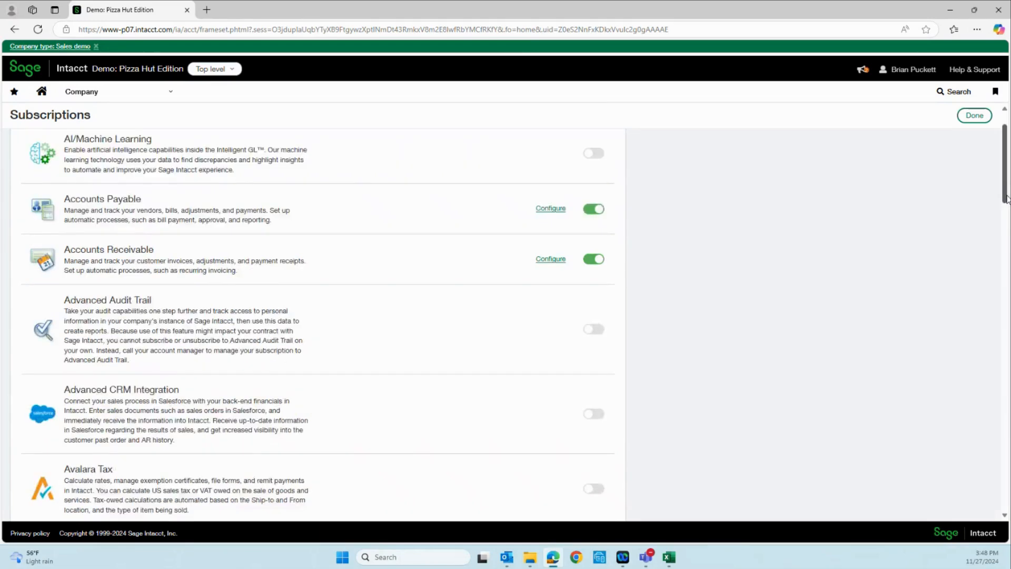
{"action": "scroll", "coordinate": [997, 307], "scroll_direction": "down", "scroll_amount": 15}
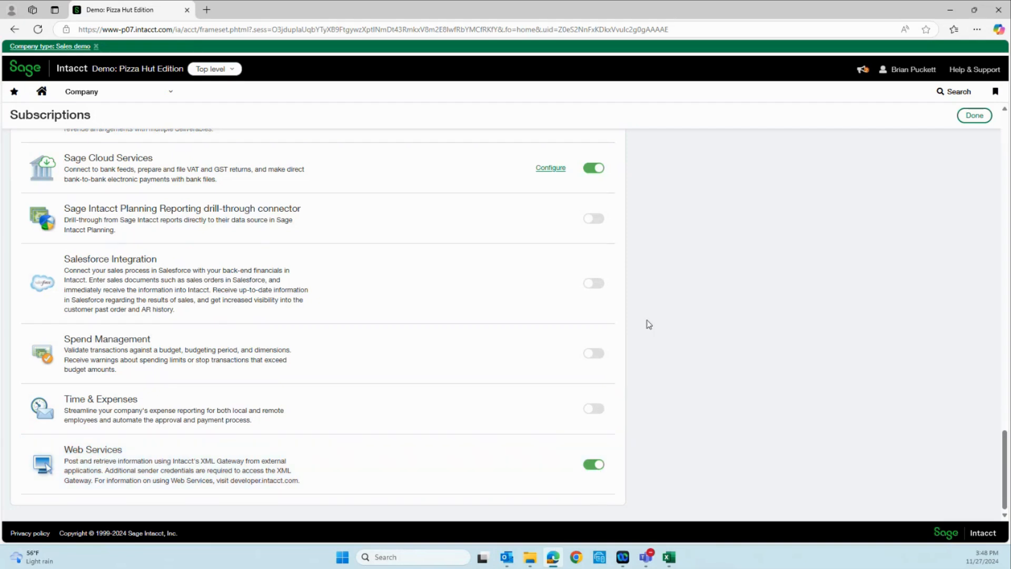
{"action": "left_click", "coordinate": [968, 116]}
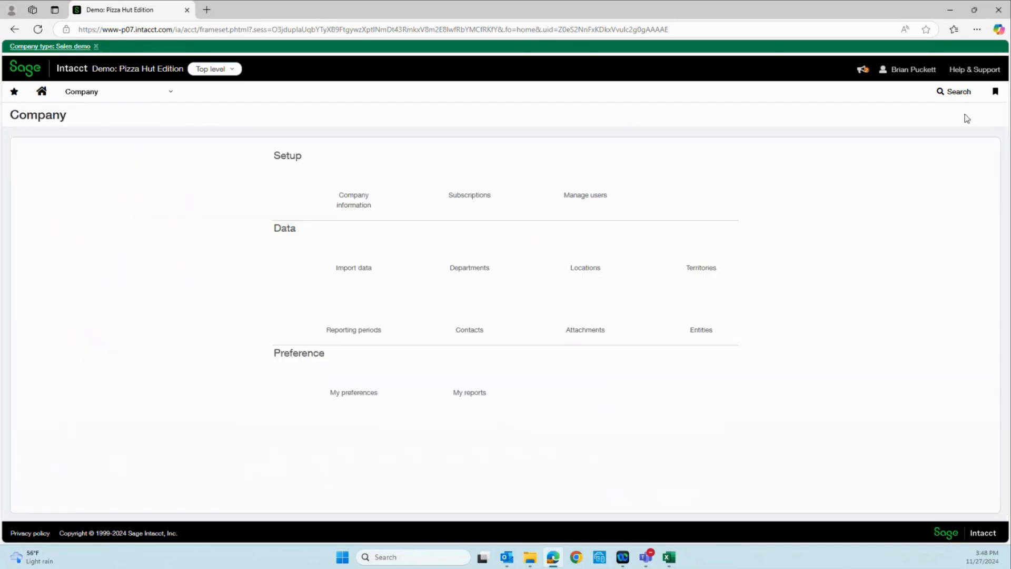
Step: Open the company information setup and start editing its security settings
{"action": "left_click", "coordinate": [83, 93]}
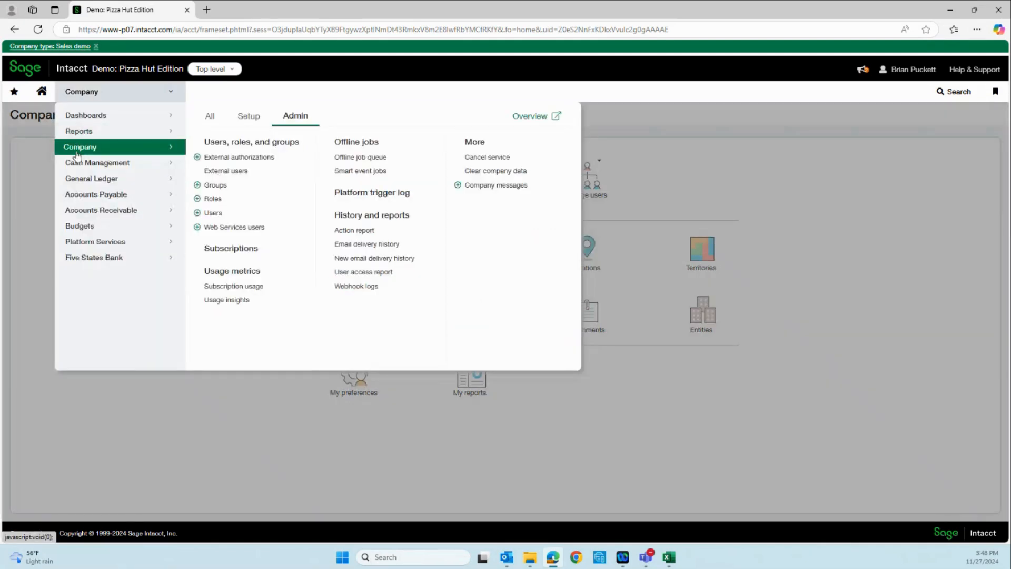
{"action": "left_click", "coordinate": [247, 116]}
{"action": "left_click", "coordinate": [218, 156]}
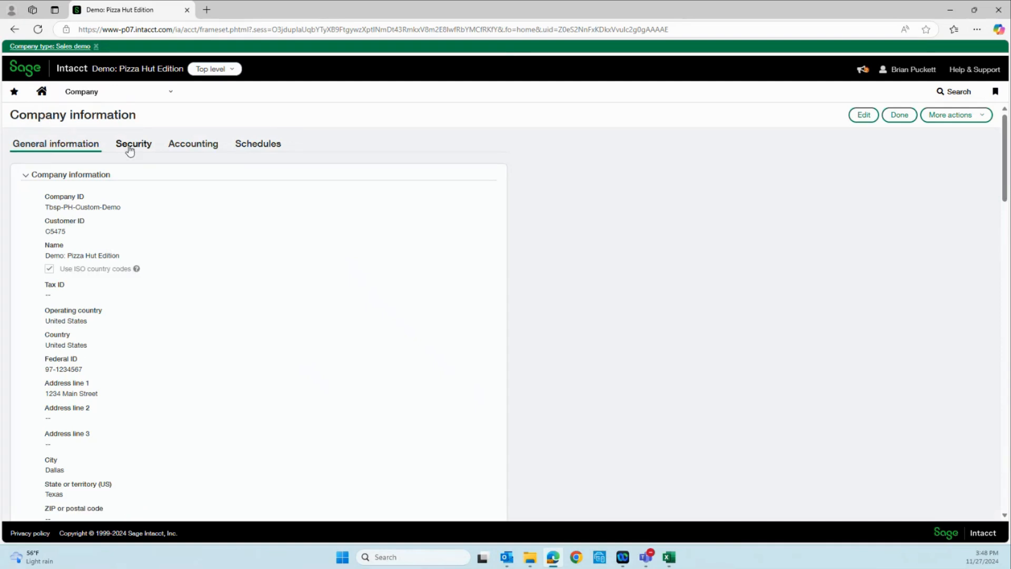
{"action": "left_click", "coordinate": [132, 147]}
{"action": "left_click", "coordinate": [862, 115]}
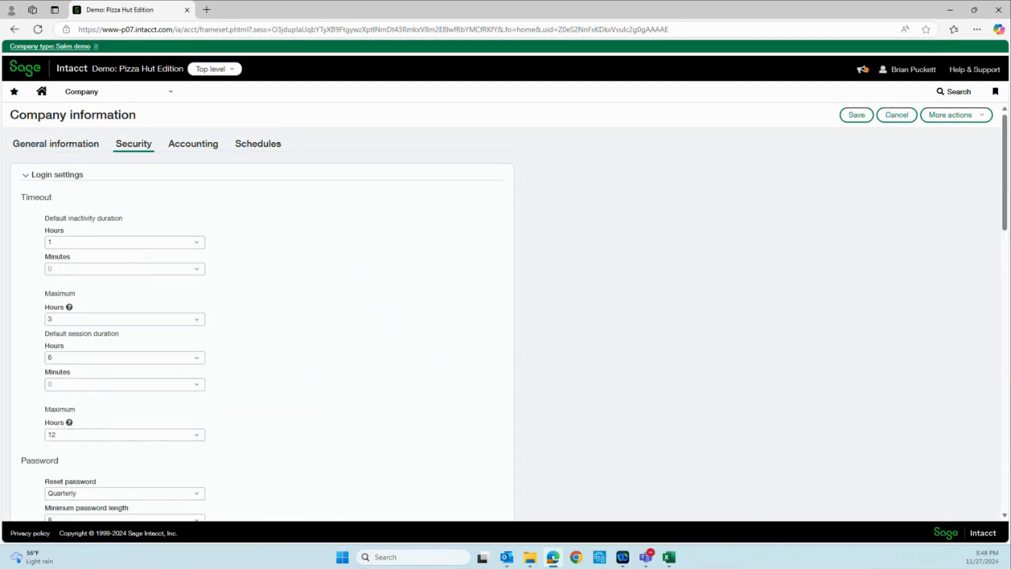
Step: Set the enforcement of IP address filters in the login settings to Enforce at company level
{"action": "left_click_drag", "start_coordinate": [1003, 209], "coordinate": [978, 306]}
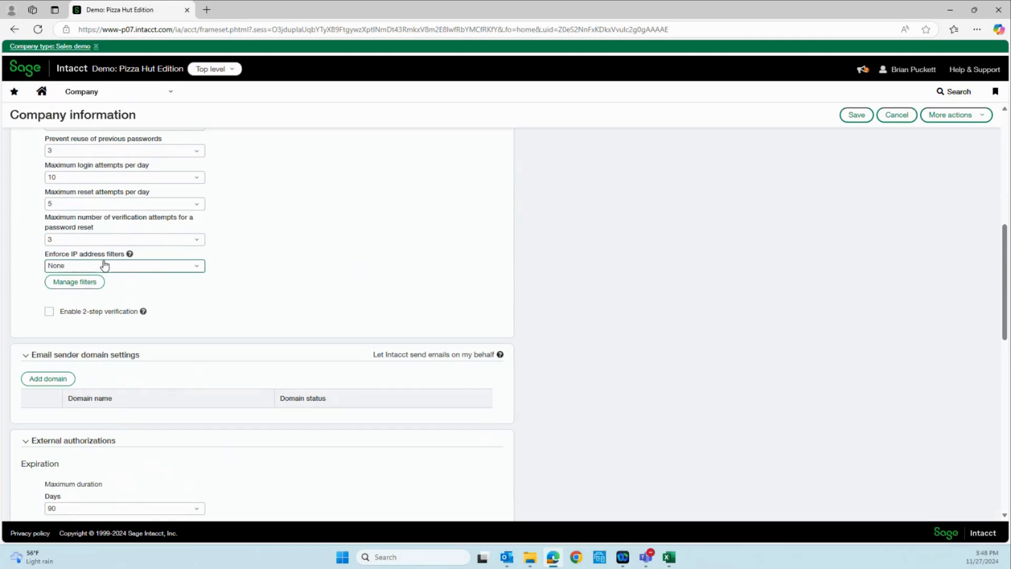
{"action": "left_click", "coordinate": [61, 267]}
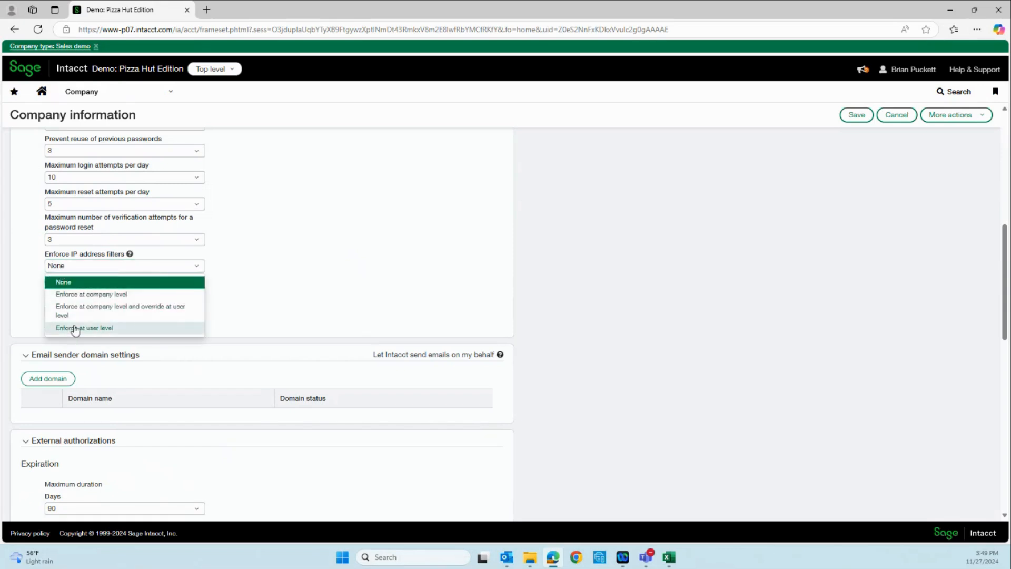
{"action": "left_click", "coordinate": [69, 294]}
Step: View a blank IP address filter entry, close it unsaved, and set the enforcement of IP address filters to None
{"action": "left_click", "coordinate": [66, 285]}
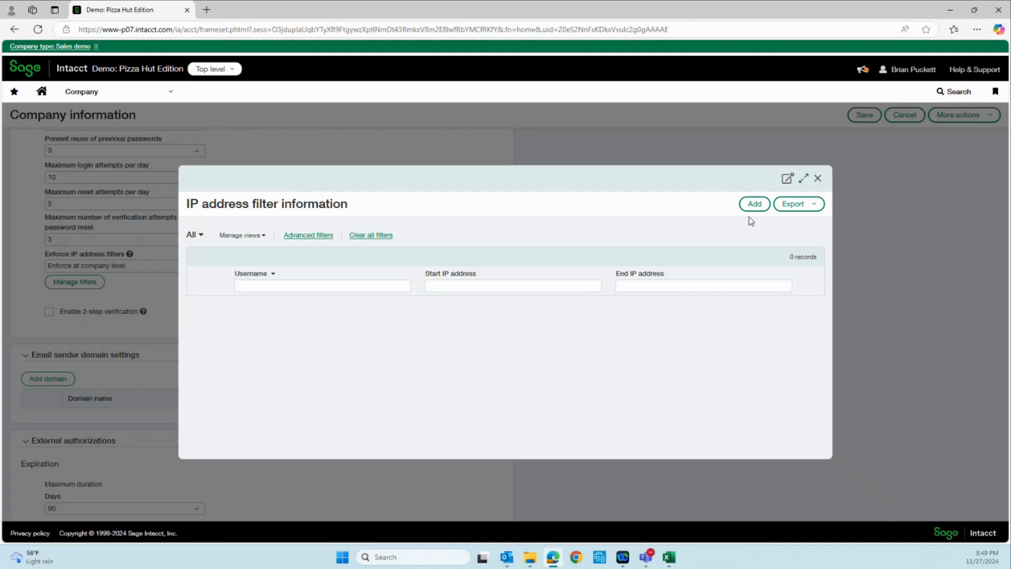
{"action": "left_click", "coordinate": [754, 204]}
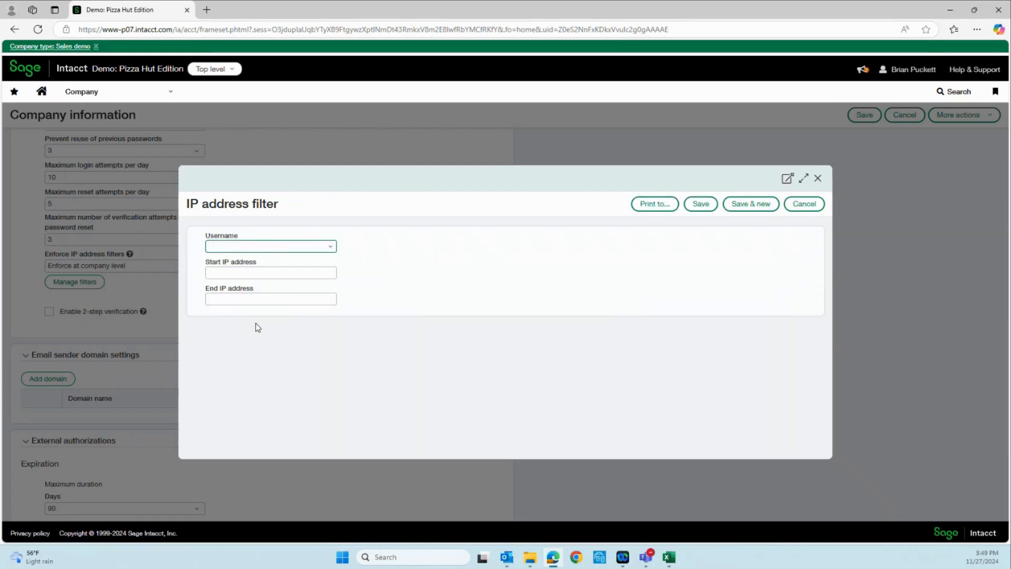
{"action": "left_click", "coordinate": [220, 298]}
{"action": "left_click", "coordinate": [818, 179]}
{"action": "left_click", "coordinate": [196, 266]}
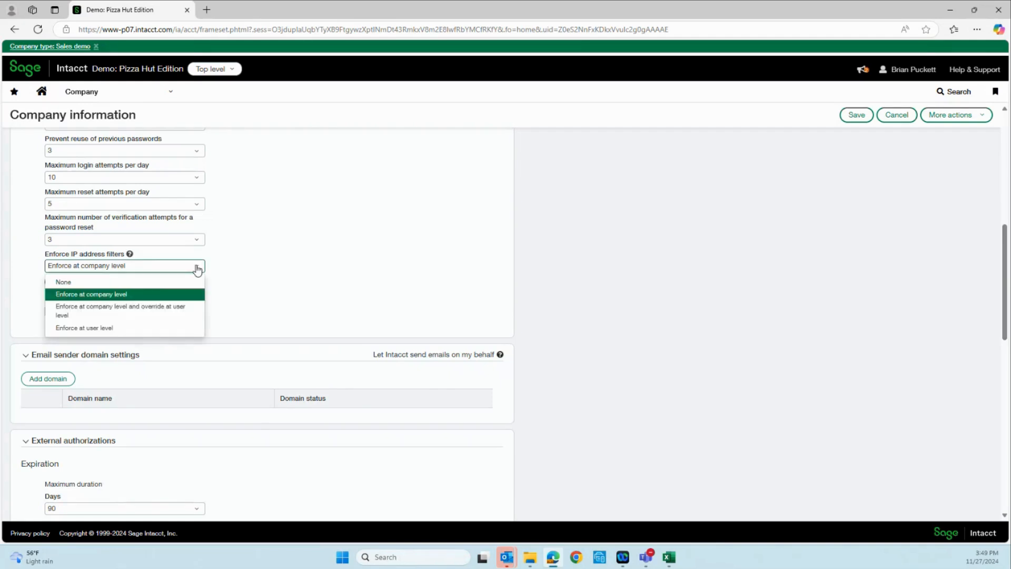
{"action": "left_click", "coordinate": [84, 280]}
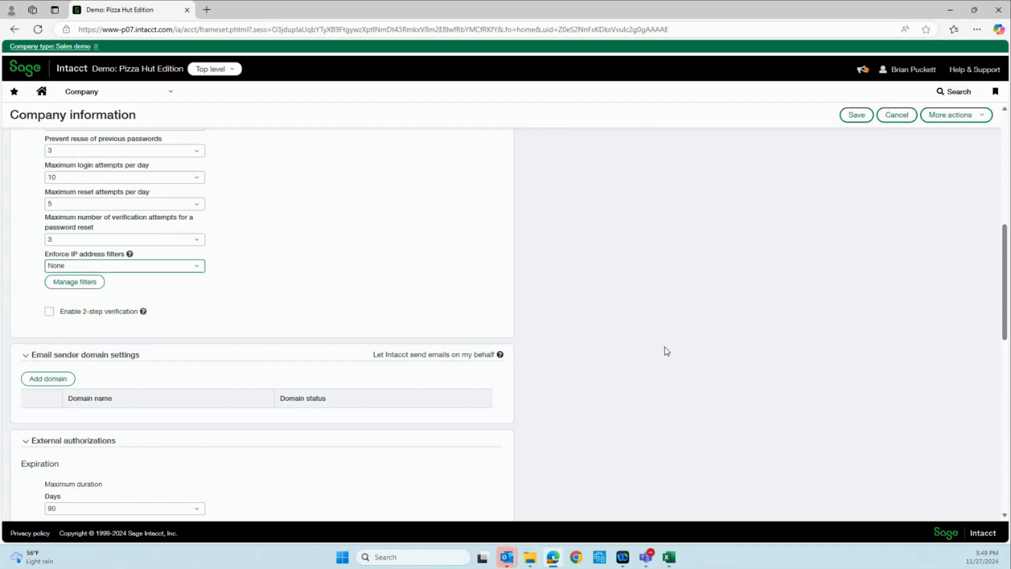
Step: Try to add a Web Services authorization with the sender ID VelixoMPP, and save the company information
{"action": "left_click_drag", "start_coordinate": [1002, 296], "coordinate": [999, 361]}
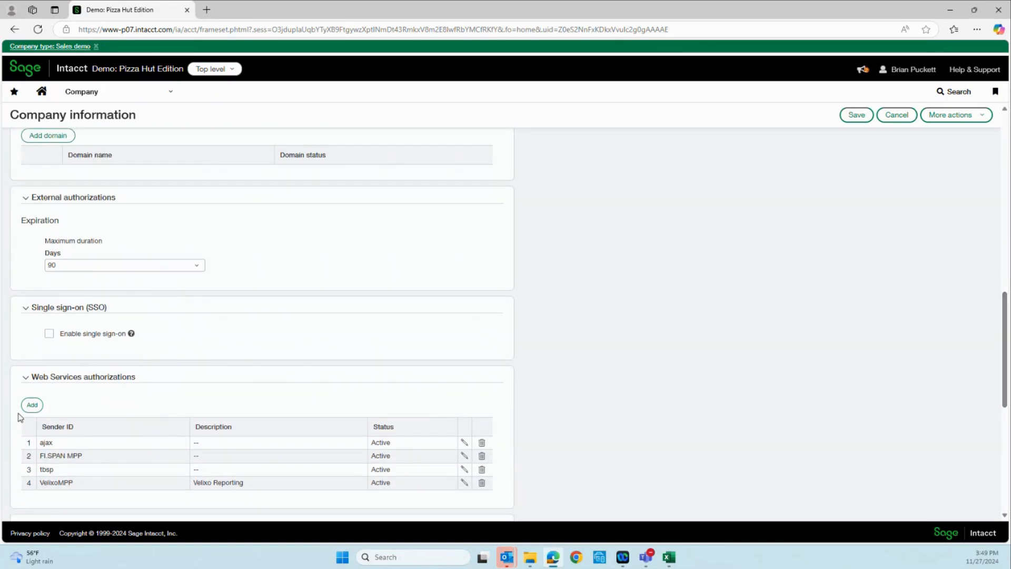
{"action": "left_click_drag", "start_coordinate": [37, 482], "coordinate": [79, 483]}
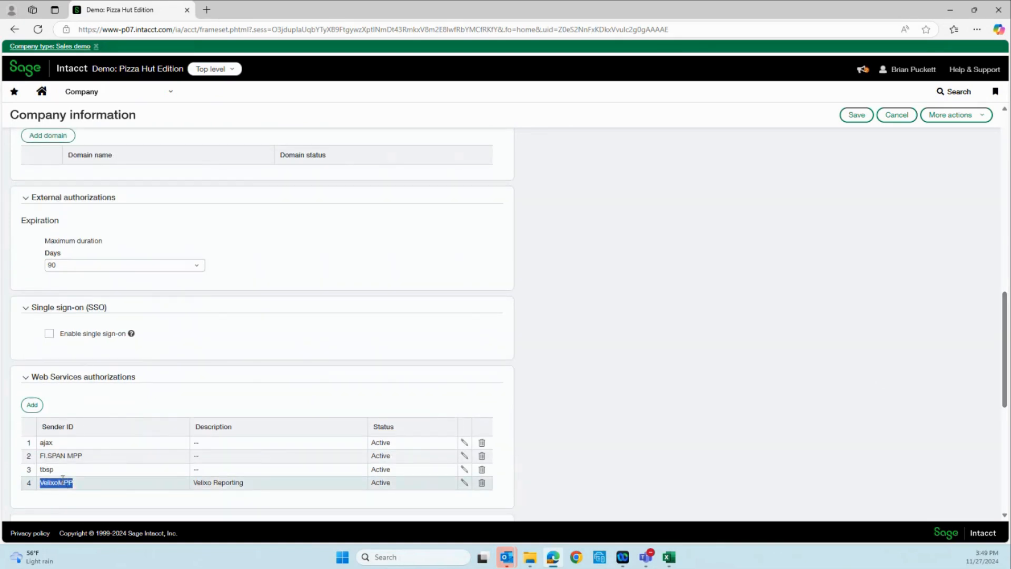
{"action": "right_click", "coordinate": [63, 480]}
{"action": "left_click", "coordinate": [84, 293]}
{"action": "left_click", "coordinate": [26, 404]}
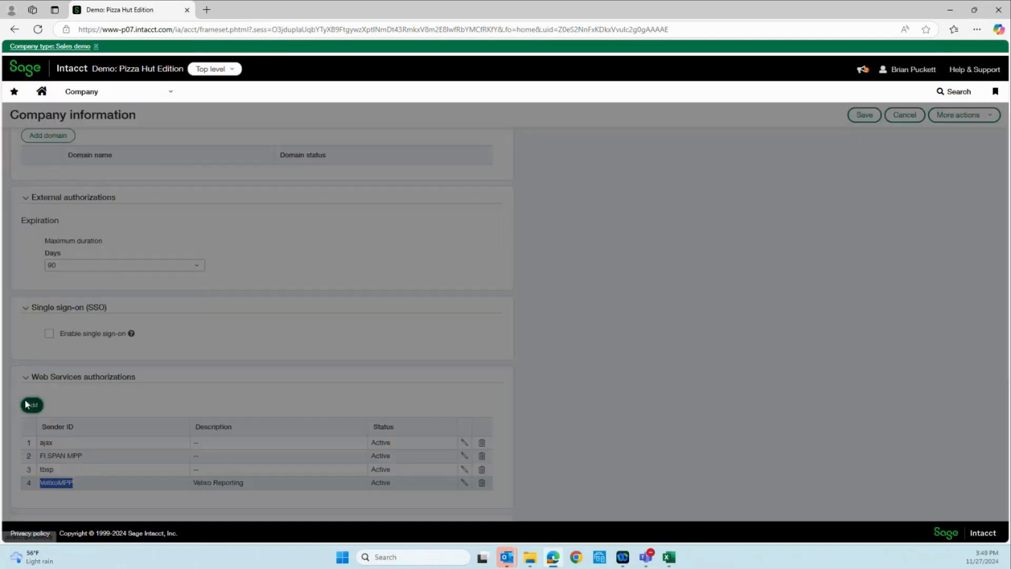
{"action": "key", "text": "ctrl+v"}
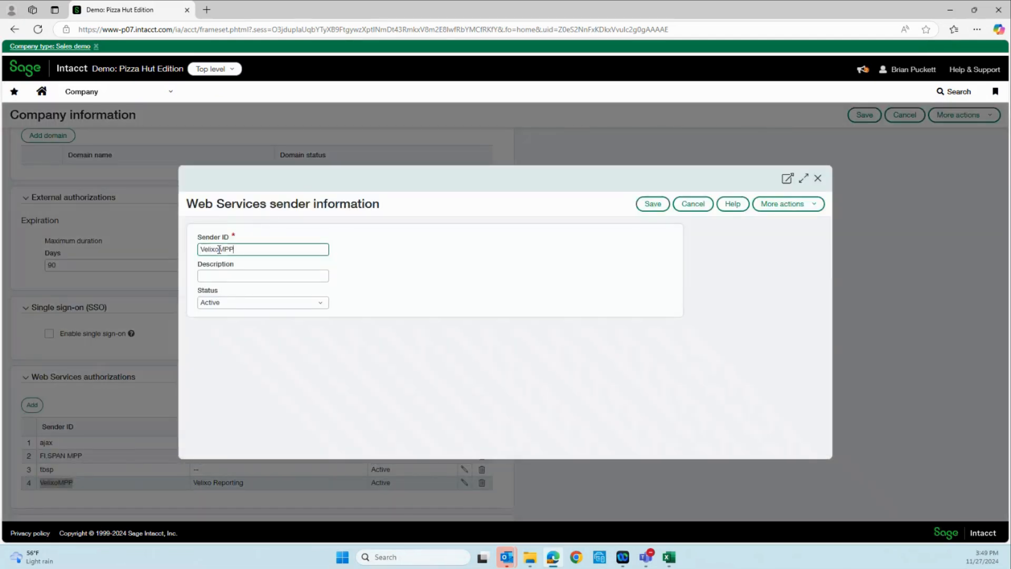
{"action": "left_click", "coordinate": [653, 203]}
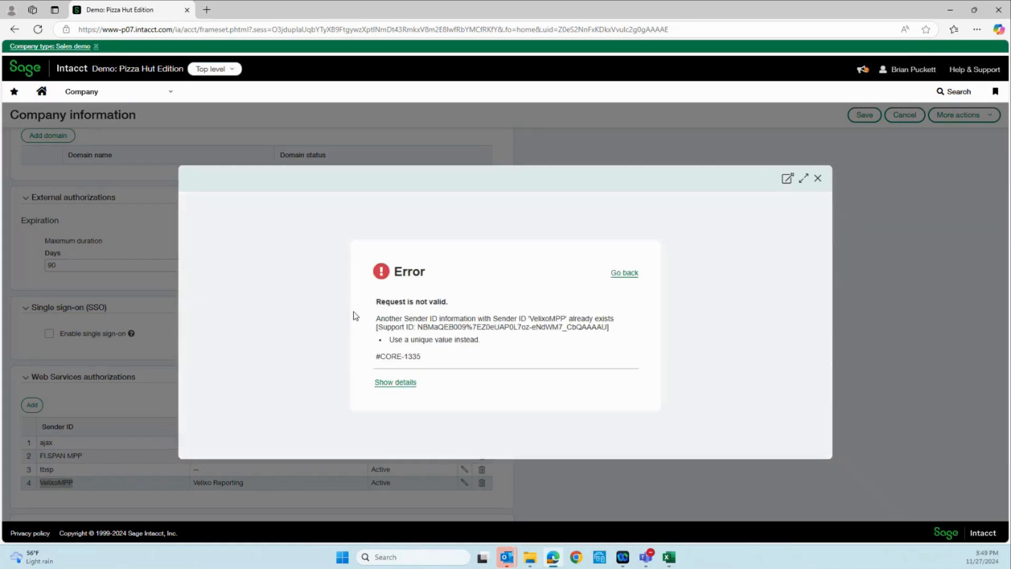
{"action": "left_click", "coordinate": [622, 273]}
{"action": "left_click", "coordinate": [817, 177]}
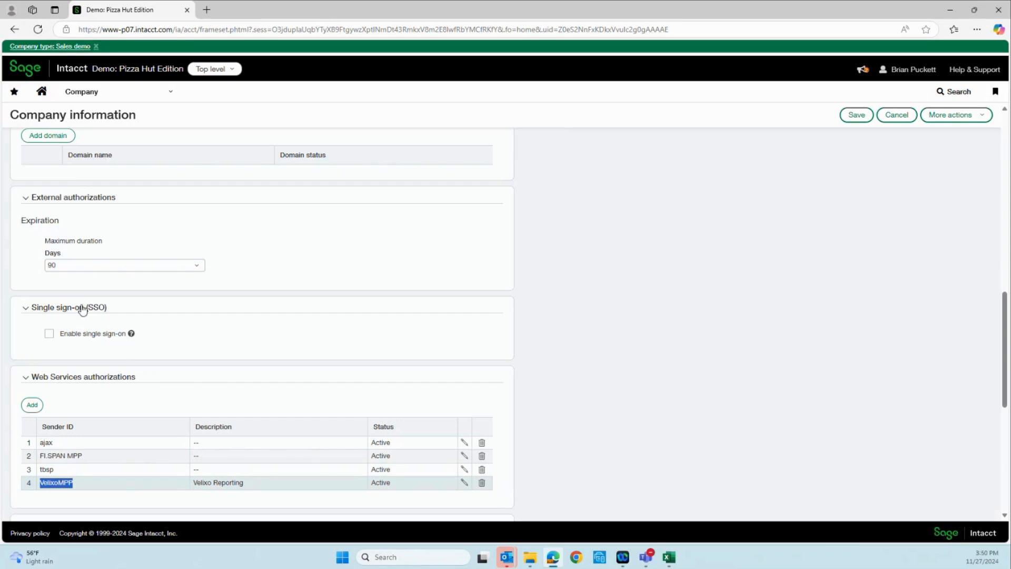
{"action": "left_click", "coordinate": [856, 115]}
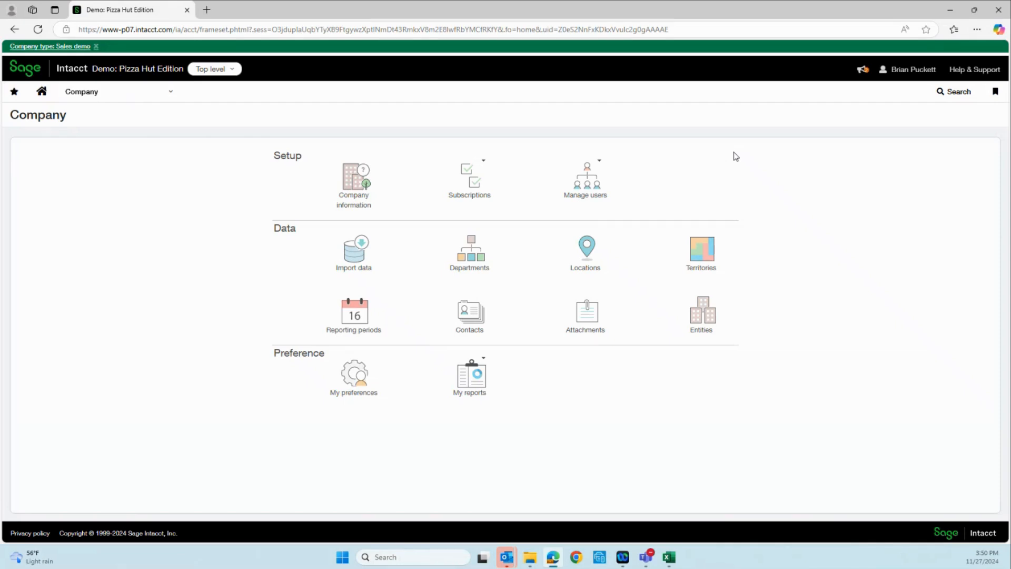
Step: Open the company's user list and check the ID, username, type and admin privileges of the Velixo user
{"action": "left_click", "coordinate": [83, 92]}
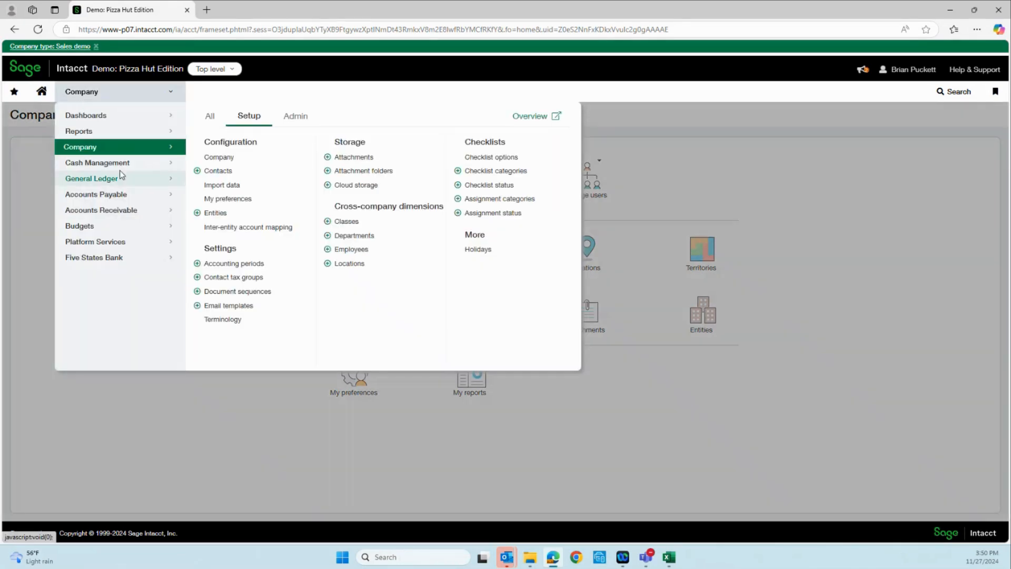
{"action": "left_click", "coordinate": [291, 120]}
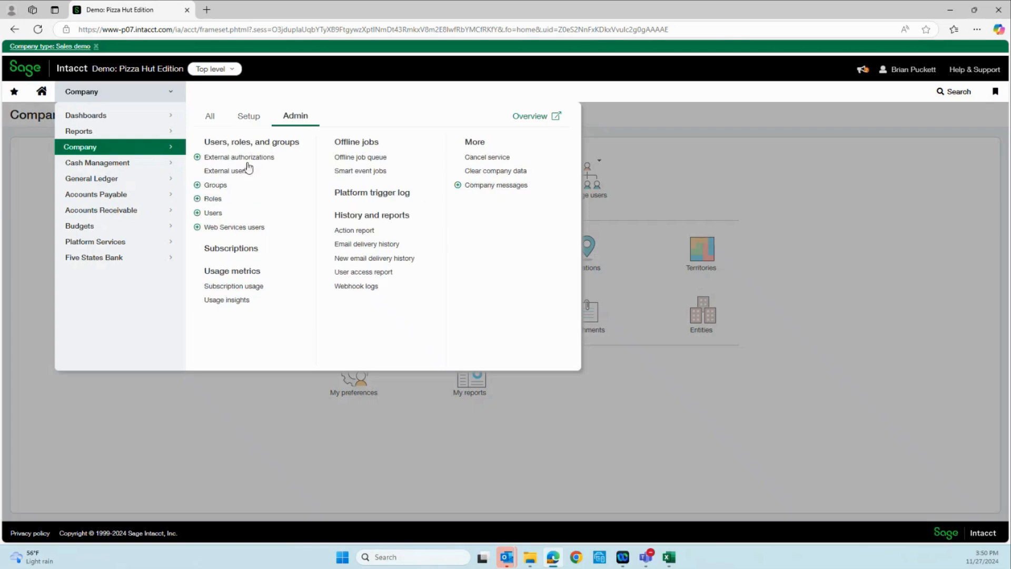
{"action": "left_click", "coordinate": [213, 213]}
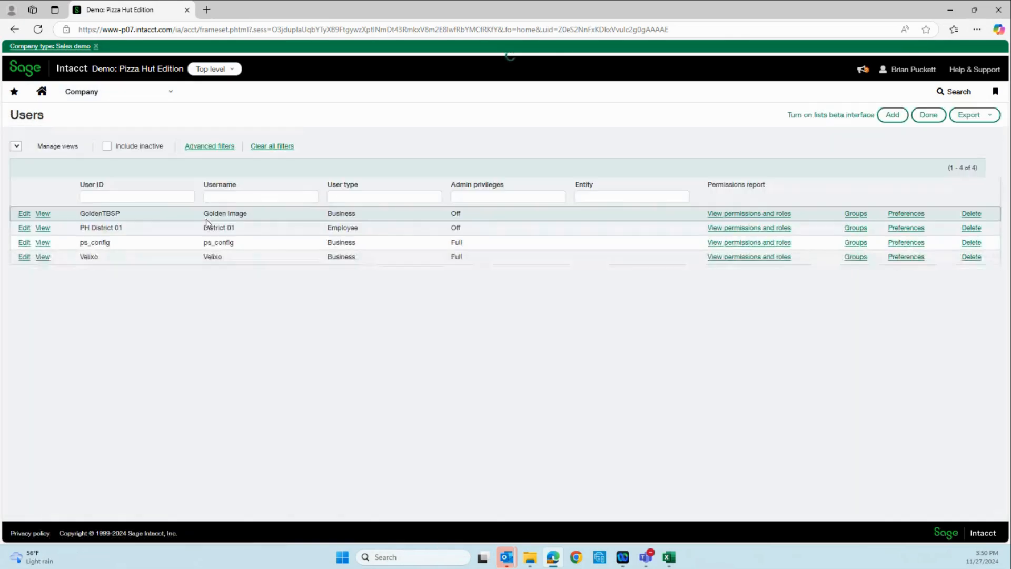
{"action": "left_click_drag", "start_coordinate": [84, 256], "coordinate": [220, 257]}
{"action": "left_click", "coordinate": [115, 295]}
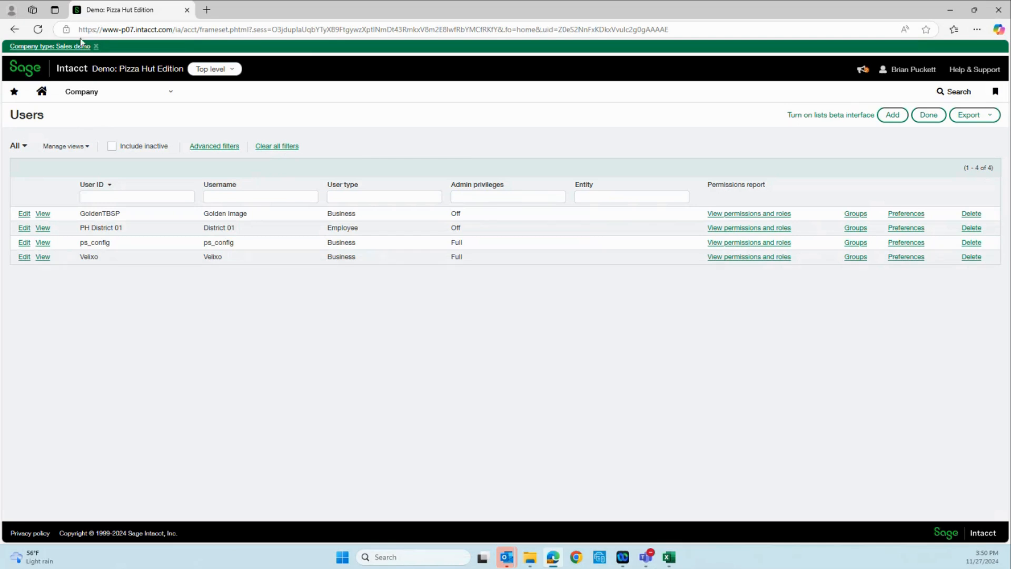
{"action": "left_click", "coordinate": [82, 91]}
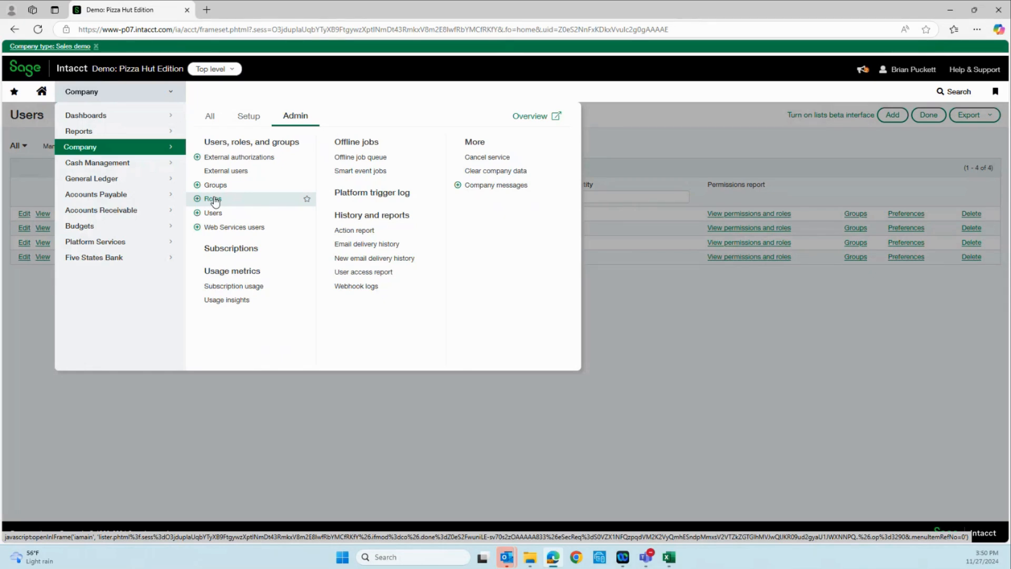
{"action": "left_click", "coordinate": [31, 279]}
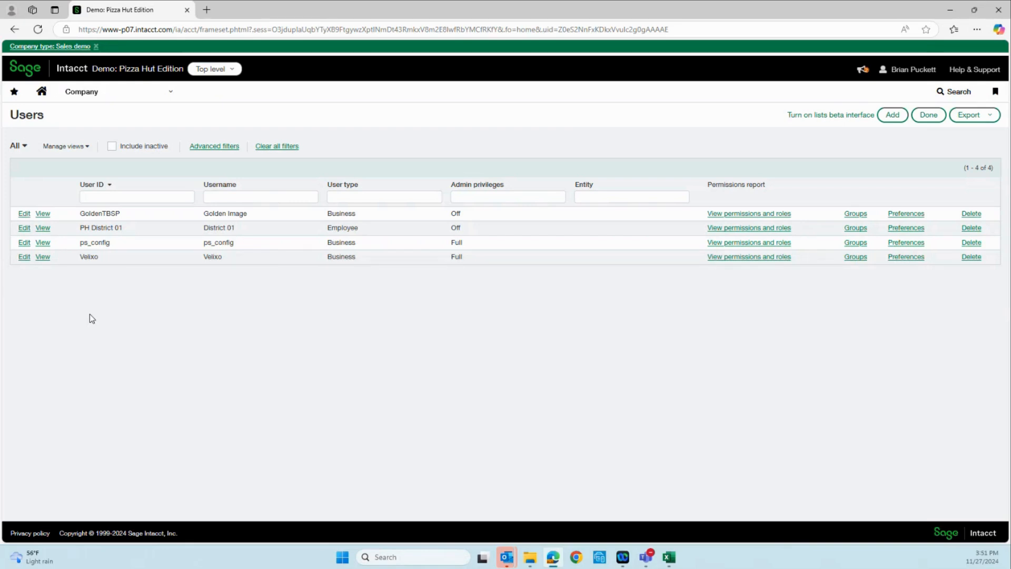
Step: Switch to Excel, search the Office add-ins store for Velixo, and close the store
{"action": "mouse_move", "coordinate": [669, 559]}
{"action": "left_click", "coordinate": [671, 559]}
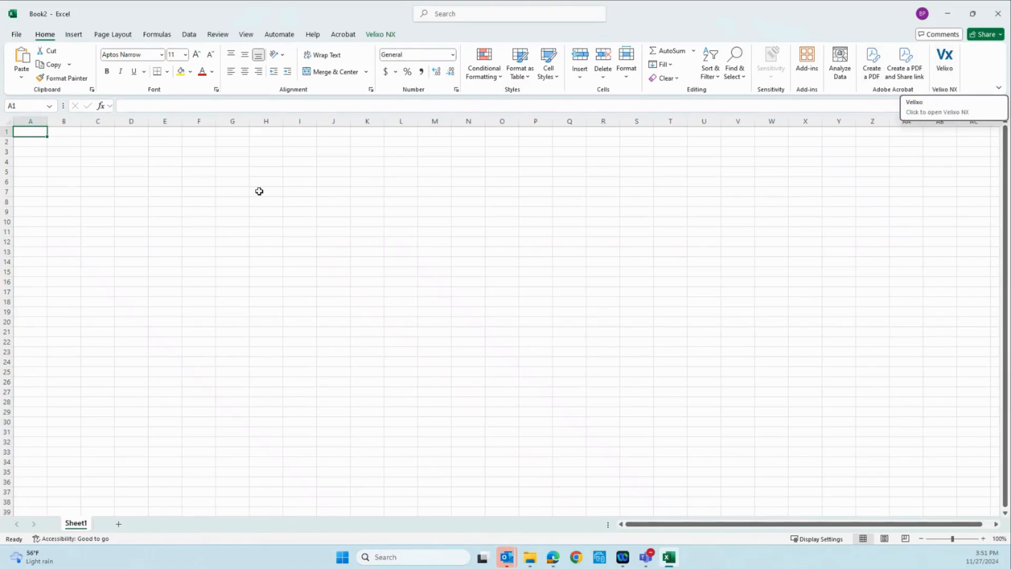
{"action": "left_click", "coordinate": [14, 35]}
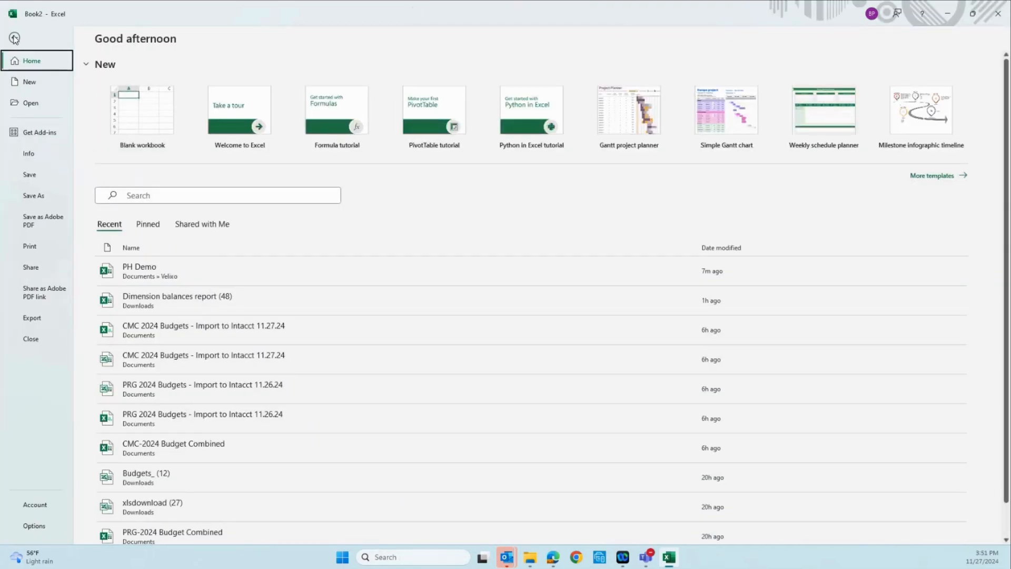
{"action": "left_click", "coordinate": [14, 38]}
{"action": "left_click", "coordinate": [17, 36]}
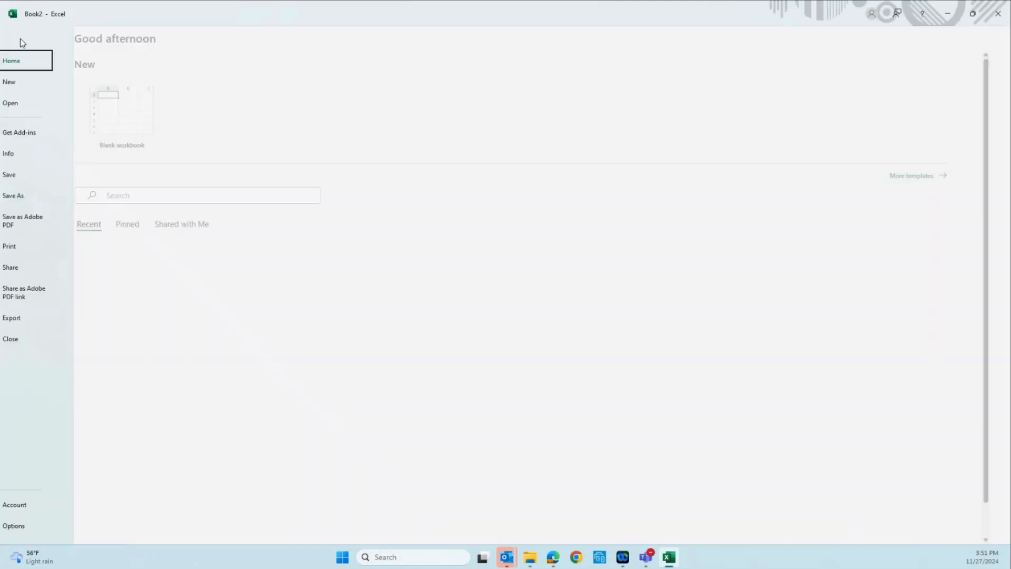
{"action": "left_click", "coordinate": [35, 133]}
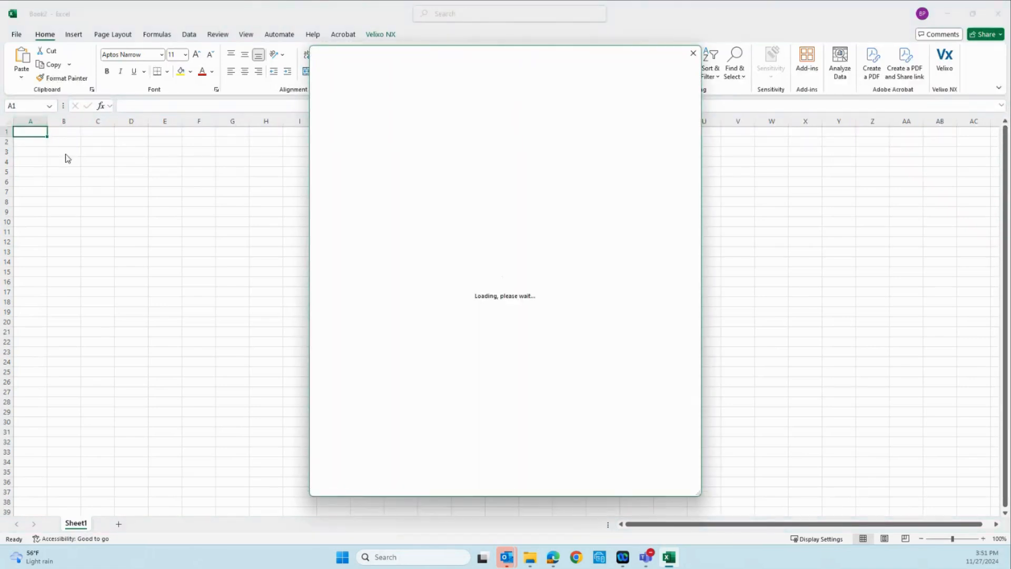
{"action": "left_click", "coordinate": [345, 130]}
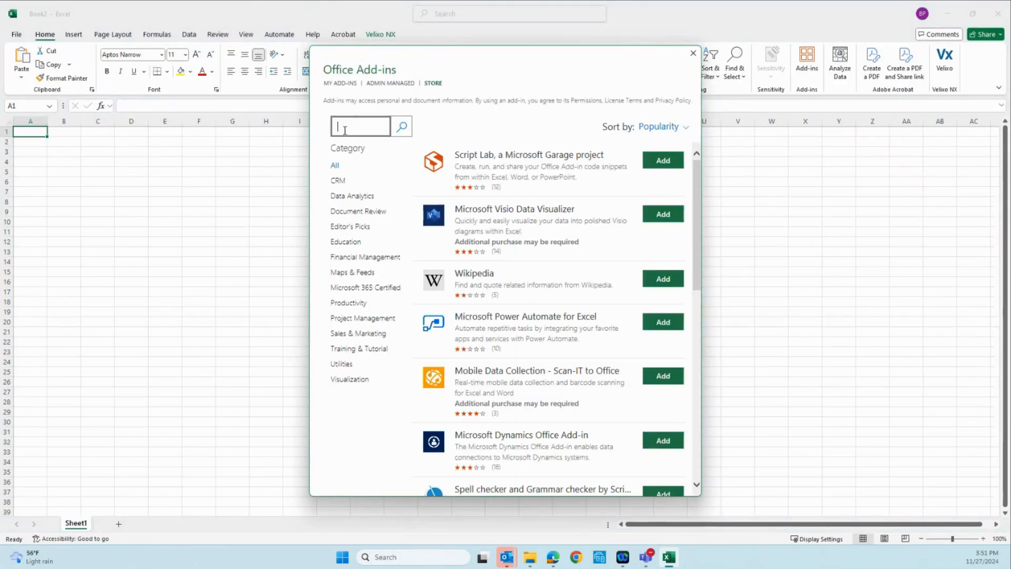
{"action": "type", "text": "Velixo"}
{"action": "key", "text": "Return"}
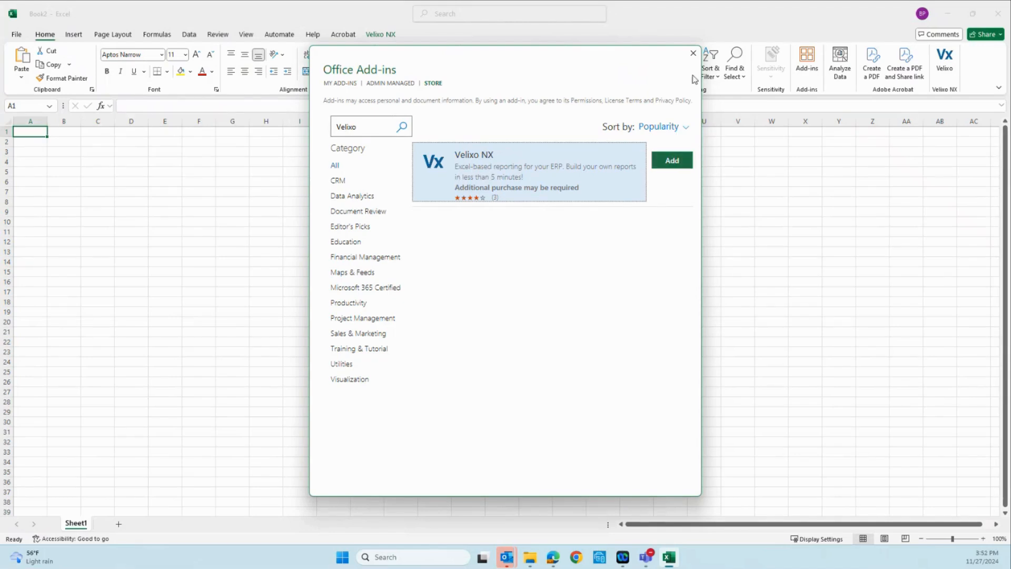
{"action": "left_click", "coordinate": [693, 53]}
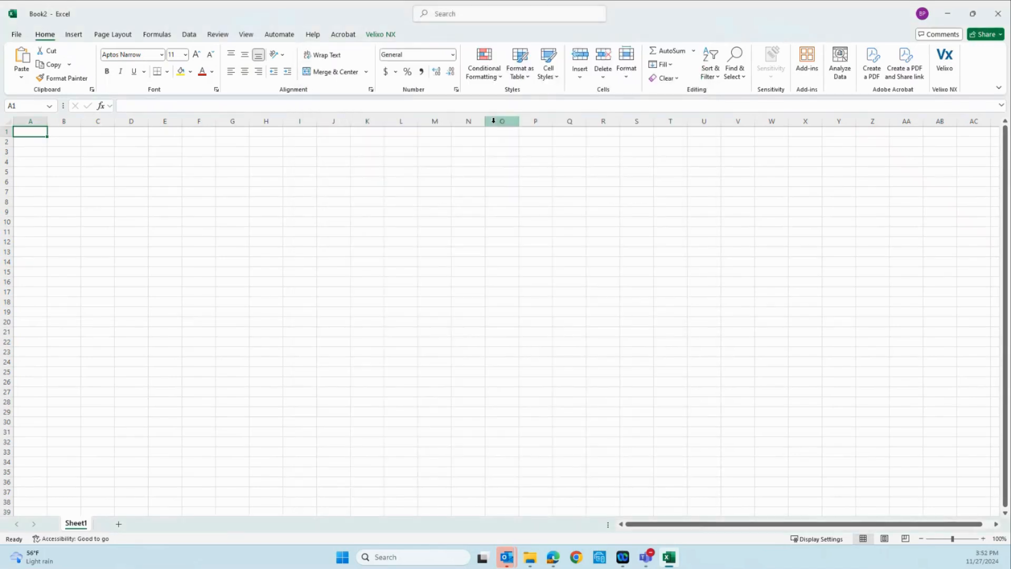
Step: Open the Velixo NX add-in in the empty workbook
{"action": "left_click", "coordinate": [945, 65]}
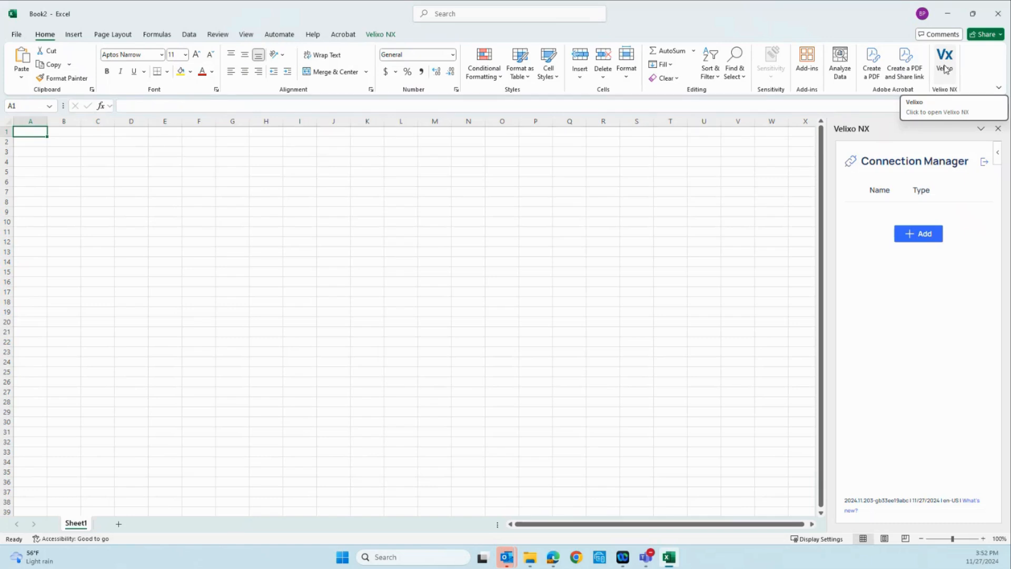
Step: Start a new Velixo connection of type Sage Intacct and name it Tbsp-PH-Custom-Demo
{"action": "left_click", "coordinate": [915, 237]}
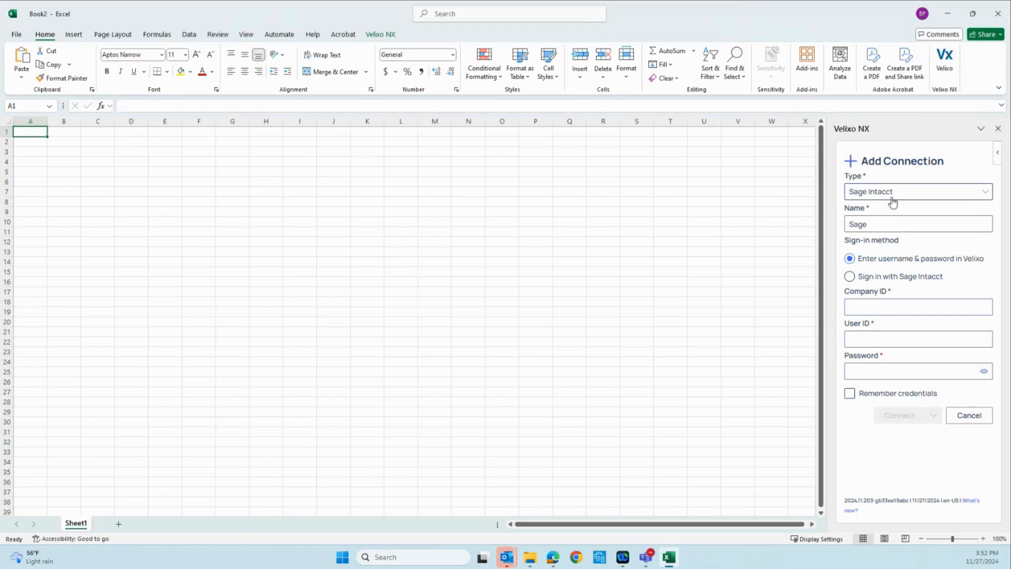
{"action": "left_click", "coordinate": [981, 199]}
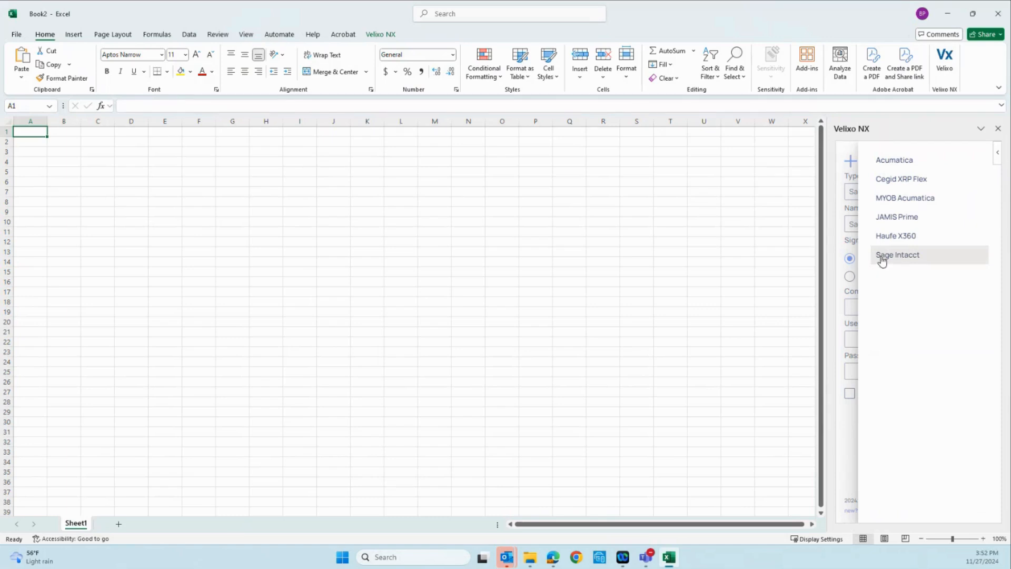
{"action": "left_click", "coordinate": [880, 257]}
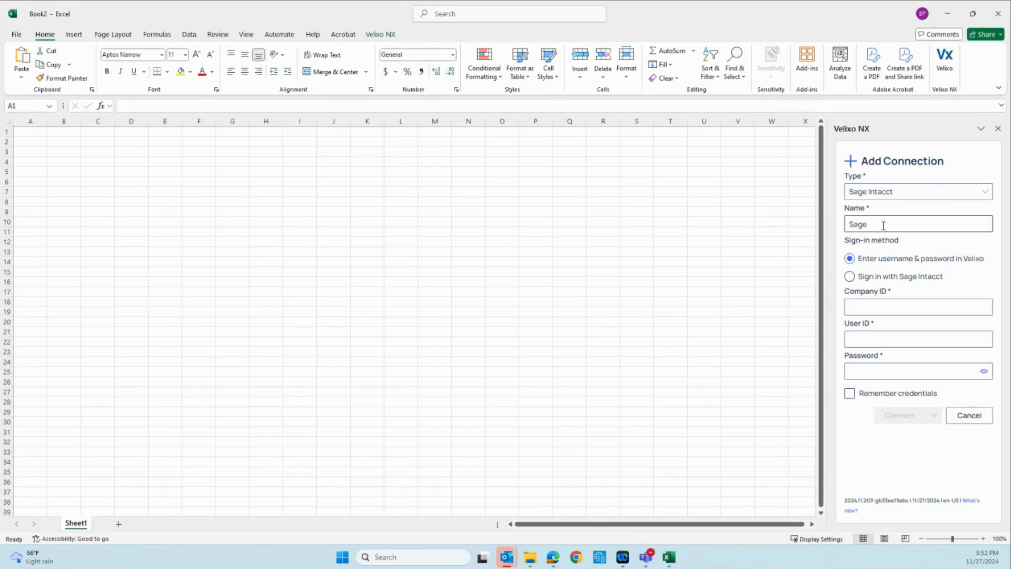
{"action": "left_click_drag", "start_coordinate": [881, 225], "coordinate": [836, 224]}
{"action": "type", "text": "Tbsp-PH-Custom-Demo"}
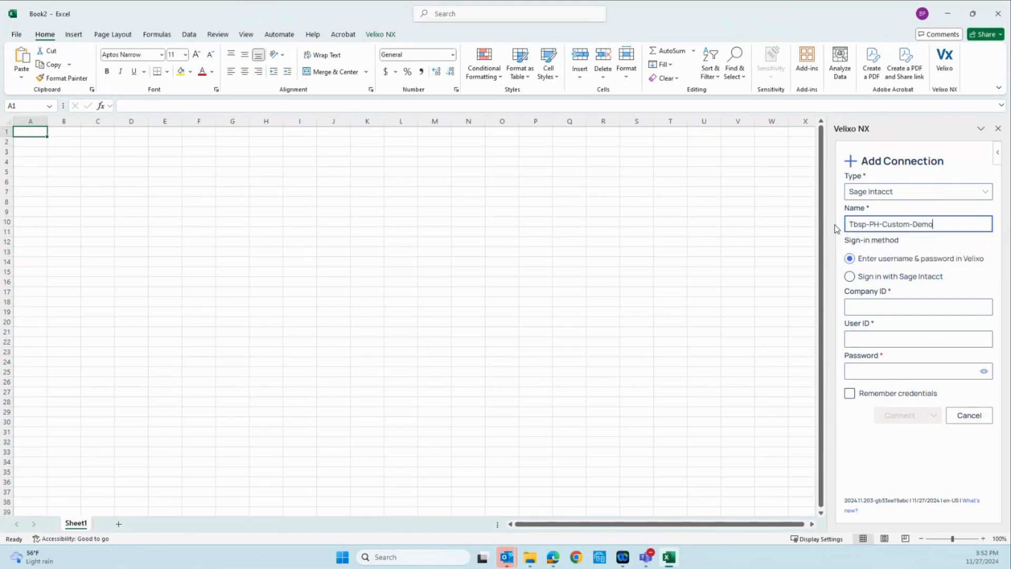
Step: Switch to Sage Intacct in the browser and check the company ID in the company information
{"action": "left_click", "coordinate": [552, 557]}
{"action": "left_click", "coordinate": [81, 96]}
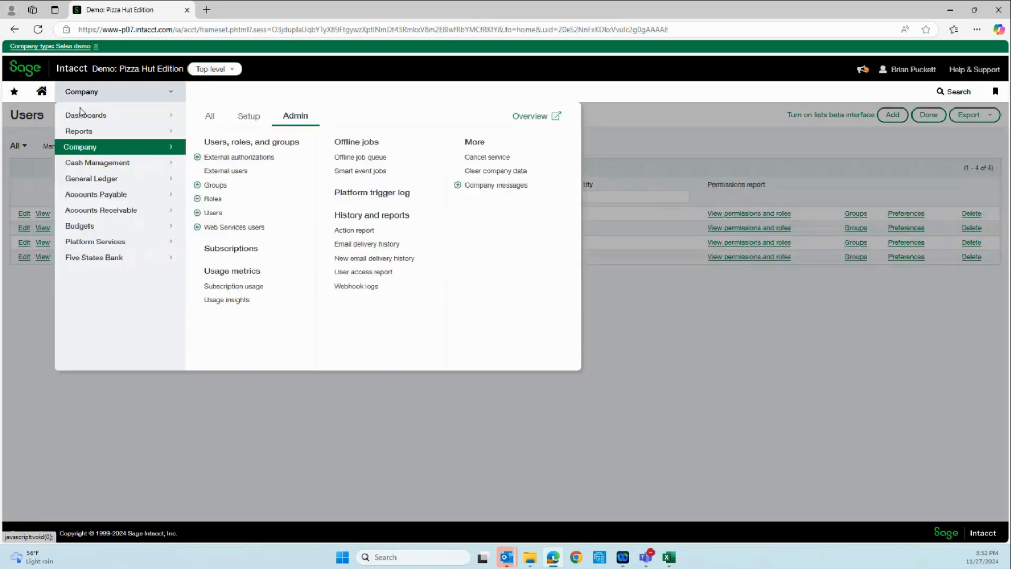
{"action": "left_click", "coordinate": [234, 126]}
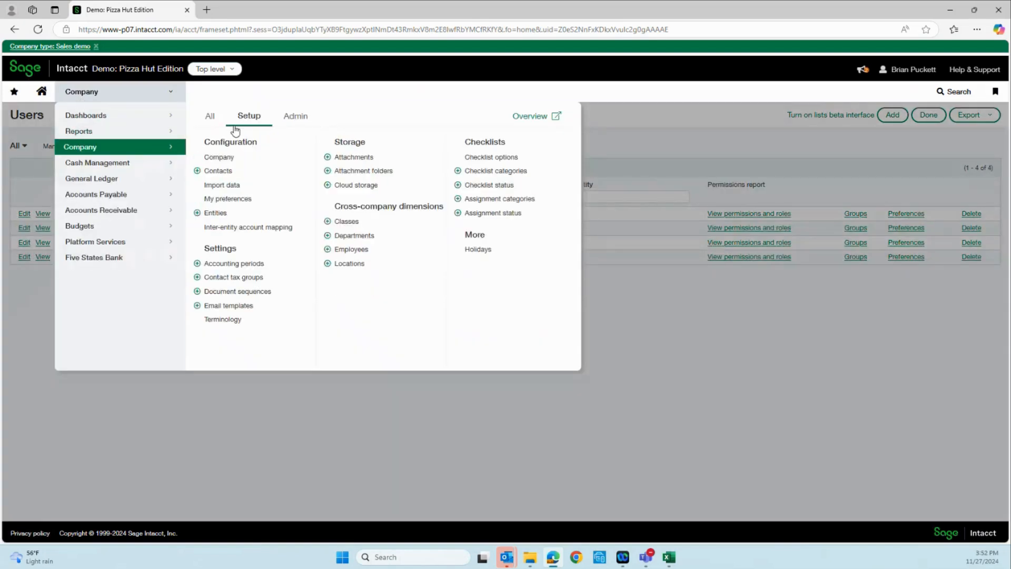
{"action": "left_click", "coordinate": [213, 154]}
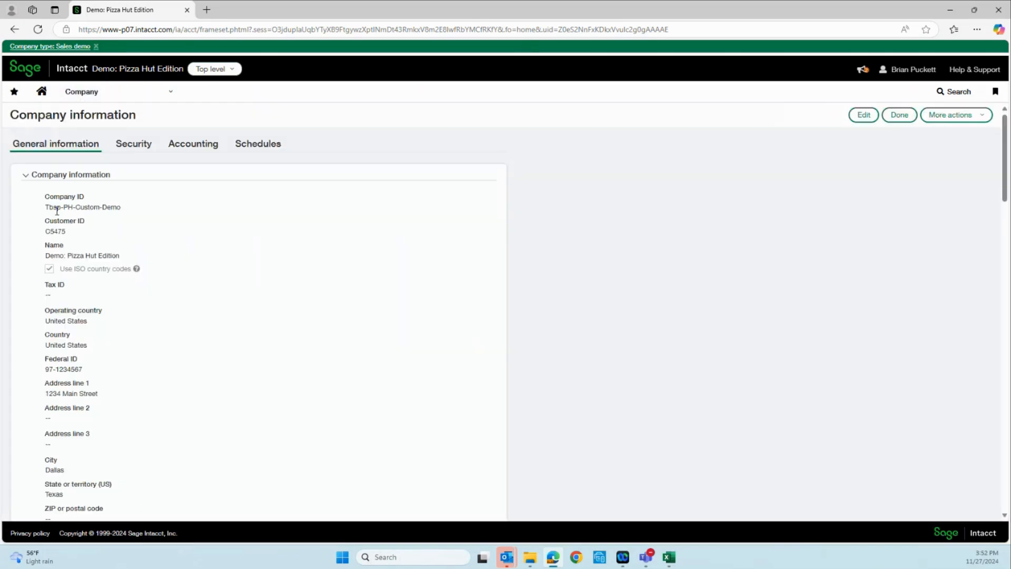
Step: Back in Excel, set the connection's sign-in method to Sign in with Sage Intacct, remember the credentials, and connect
{"action": "left_click", "coordinate": [668, 557]}
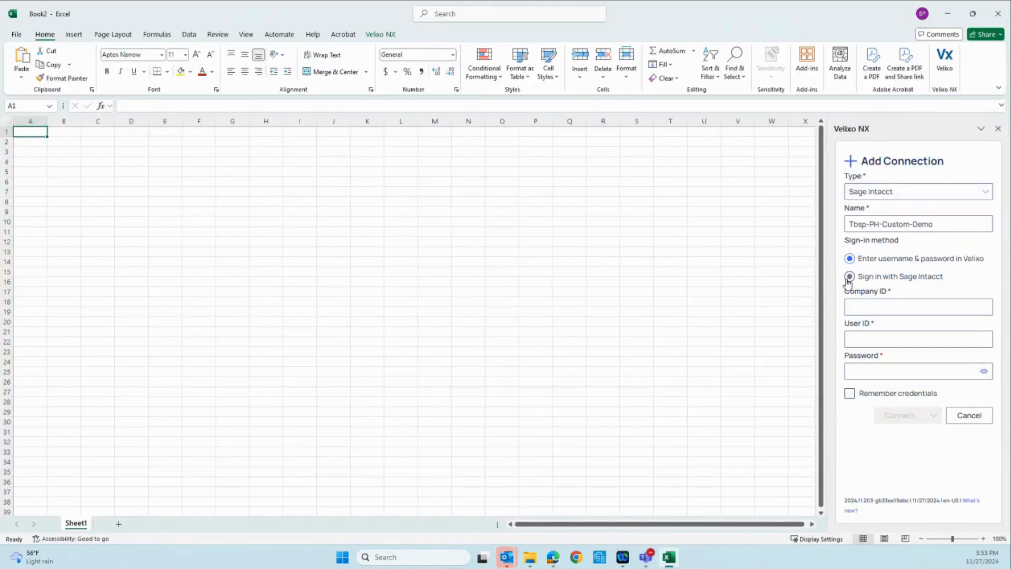
{"action": "left_click", "coordinate": [866, 278]}
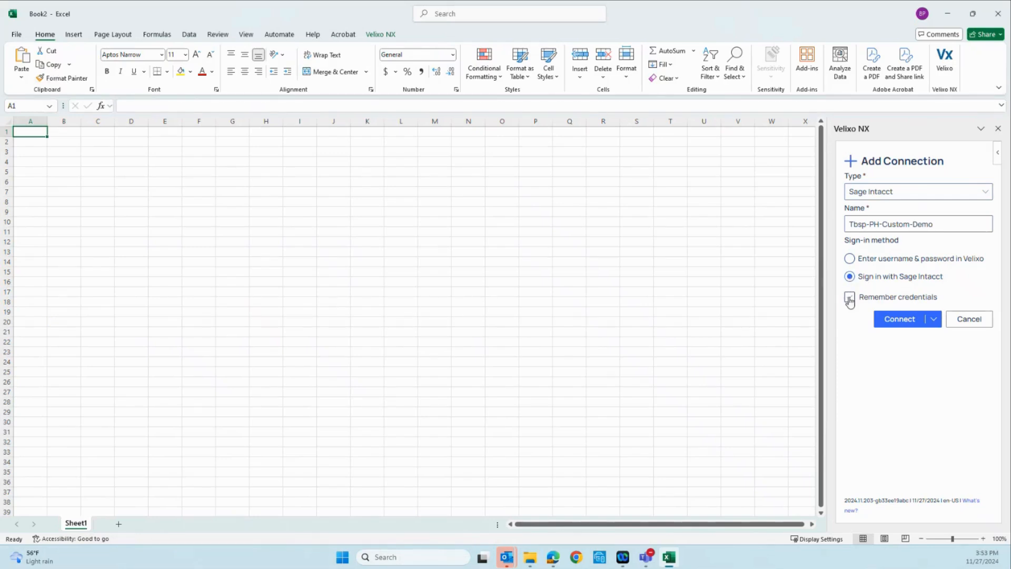
{"action": "left_click", "coordinate": [849, 298]}
{"action": "left_click", "coordinate": [882, 317]}
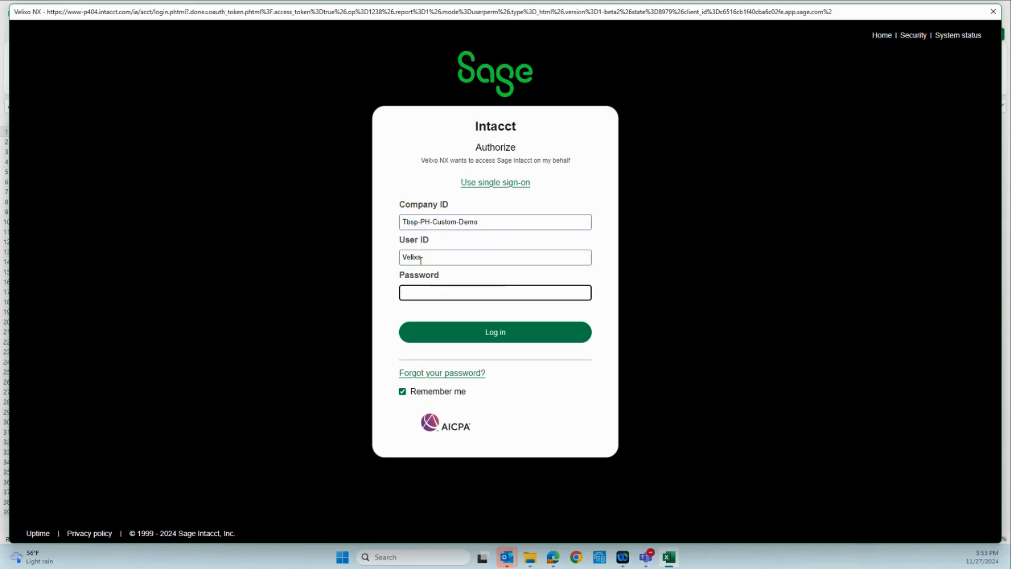
Step: Enter the Velixo user's password on the Intacct authorization page and log in to authorize Velixo NX
{"action": "type", "text": "•"}
{"action": "key", "text": "BackSpace"}
{"action": "type", "text": "•"}
{"action": "left_click", "coordinate": [493, 335]}
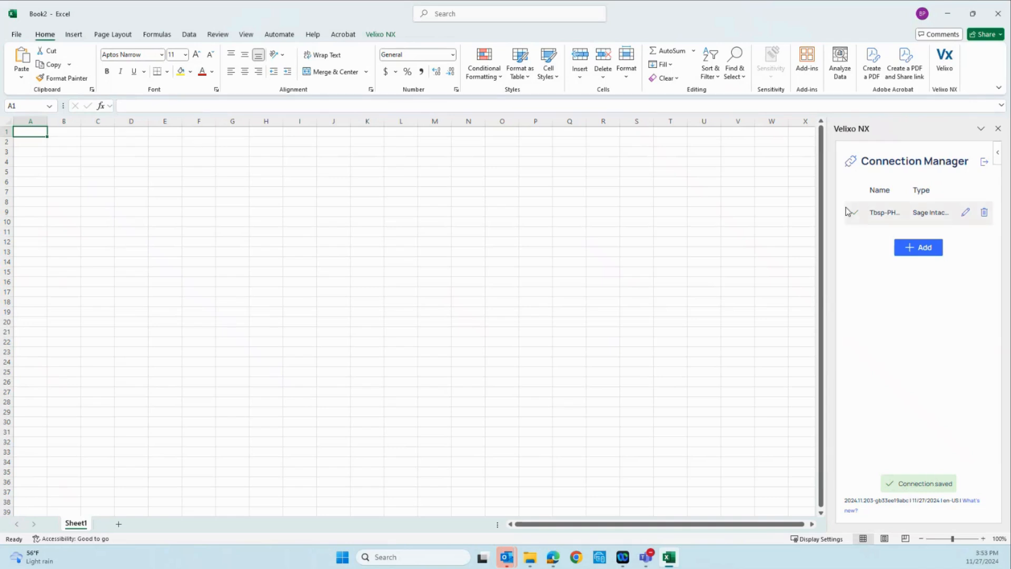
{"action": "mouse_move", "coordinate": [855, 220]}
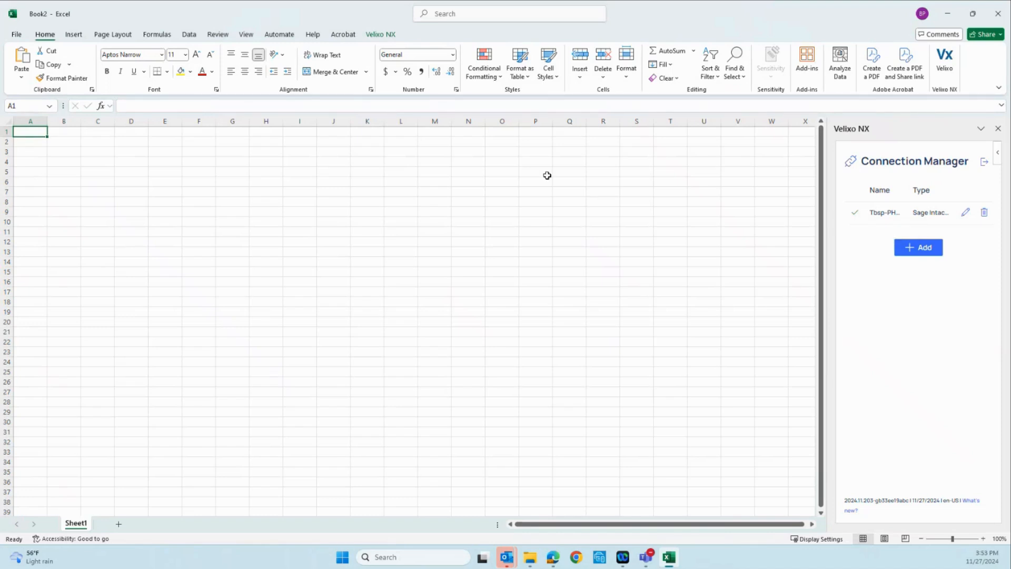
Step: Close the Velixo NX add-in, select cell A3, and reopen the add-in's Connection Manager
{"action": "left_click", "coordinate": [27, 151]}
{"action": "left_click", "coordinate": [28, 134]}
{"action": "left_click", "coordinate": [998, 128]}
{"action": "left_click", "coordinate": [23, 150]}
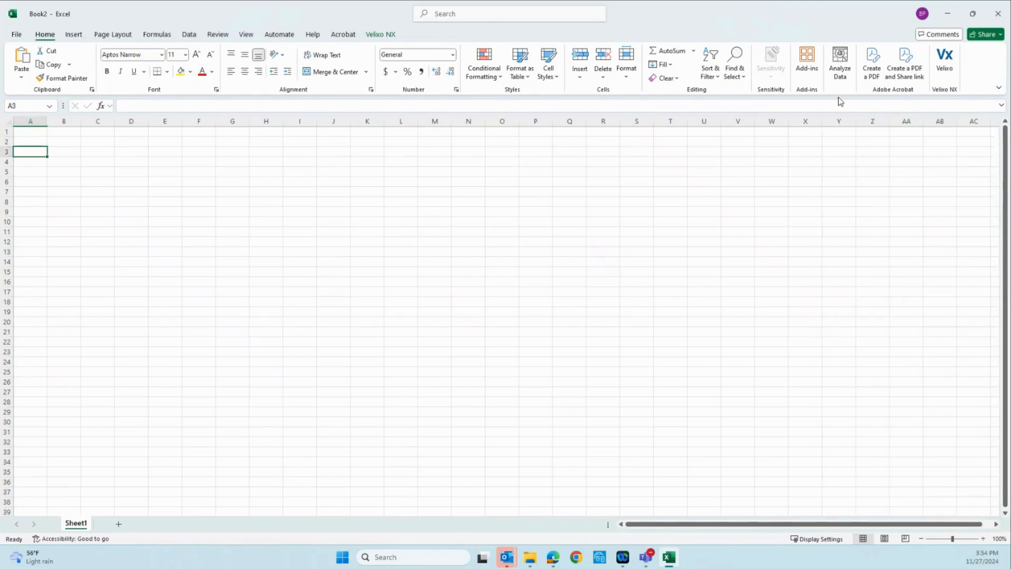
{"action": "left_click", "coordinate": [944, 62]}
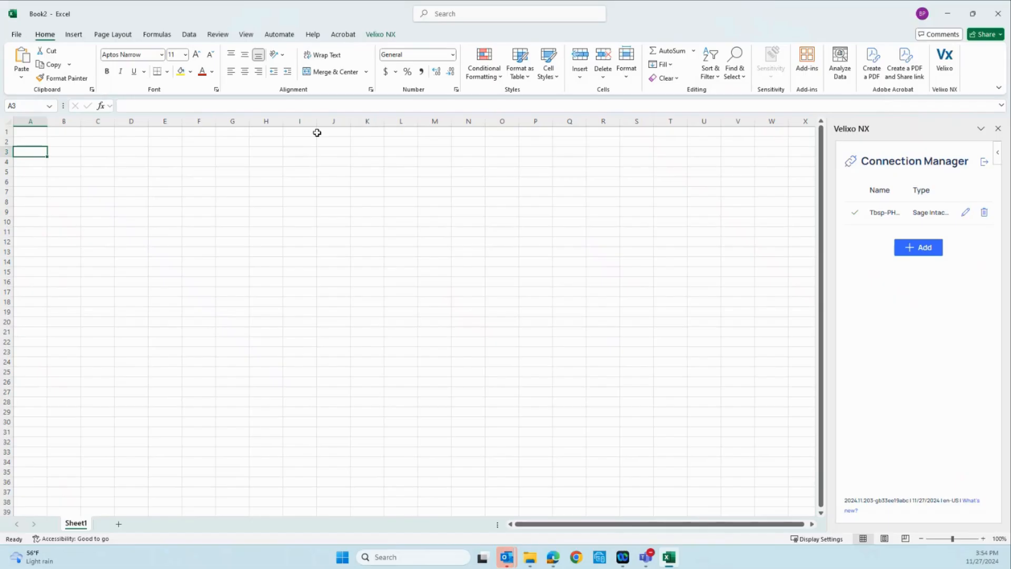